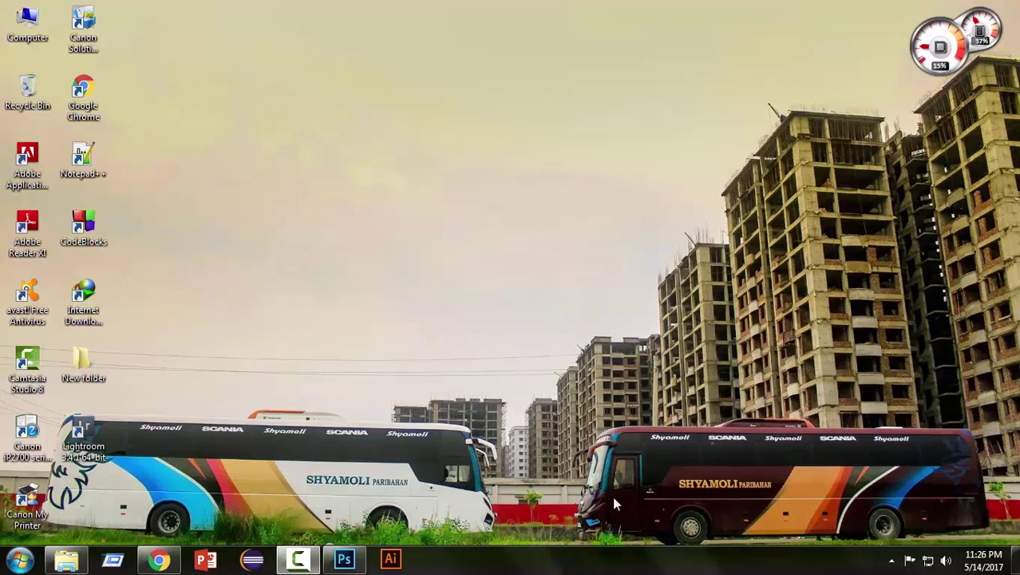
Bring the Photoshop window with the NABIL Scania bus photo forward and show the Filter menu.
left_click(344, 558)
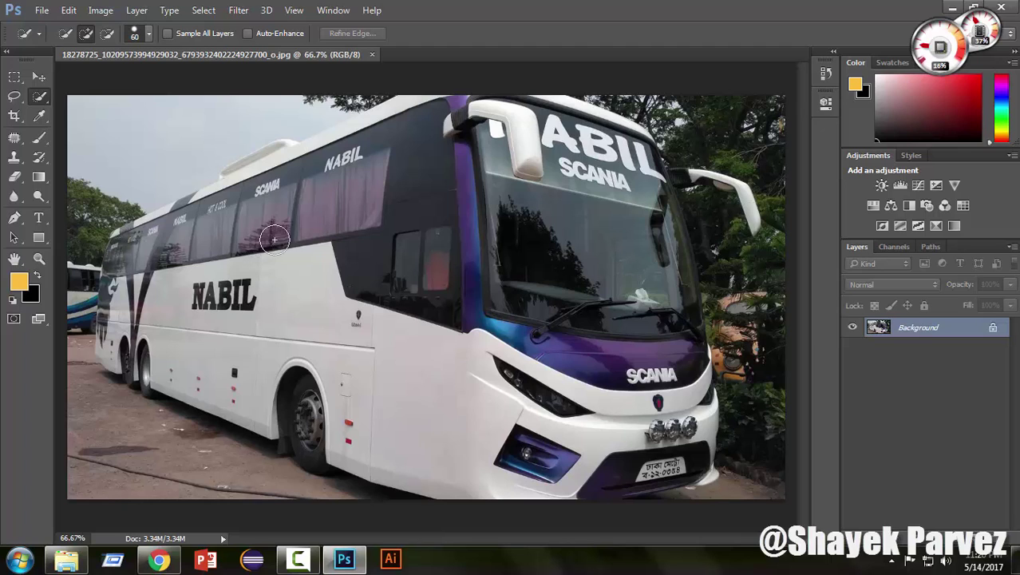
left_click(243, 11)
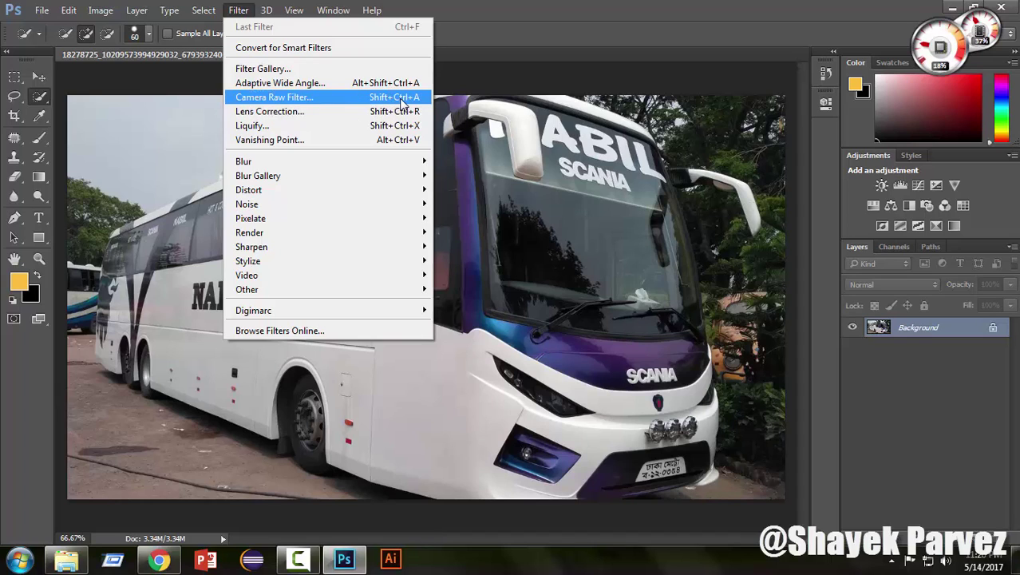
Launch Filter > Camera Raw Filter on the bus photo and view the White Balance options.
left_click(302, 98)
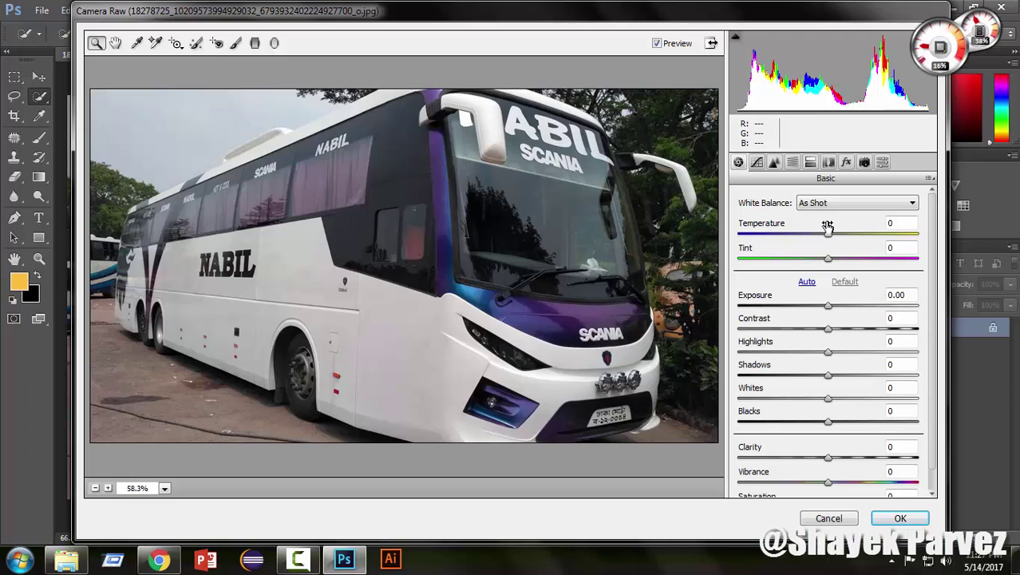
left_click(810, 204)
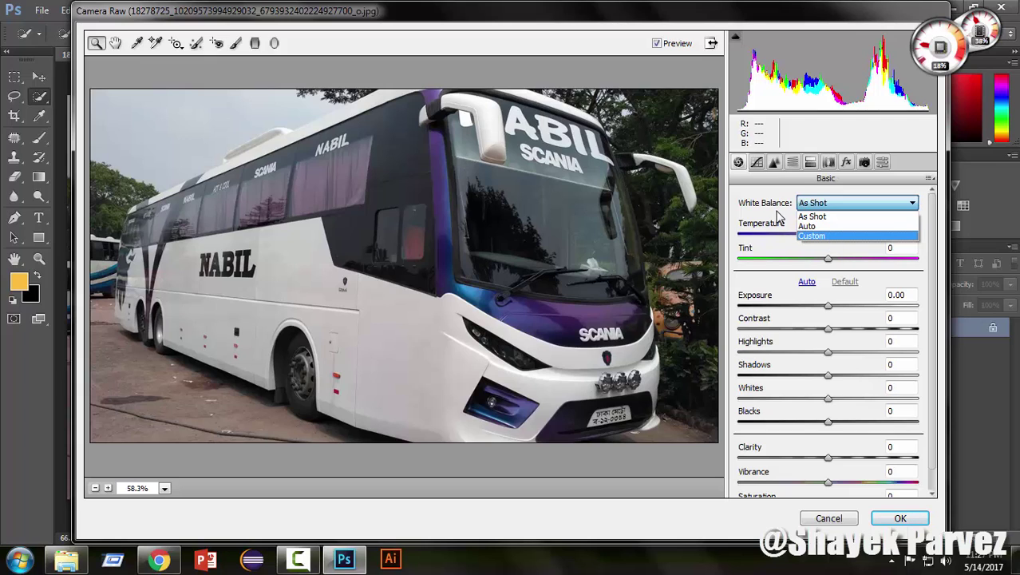
Compare As Shot and Auto white balance, settling on Auto (Temperature +10, Tint -1).
left_click(828, 285)
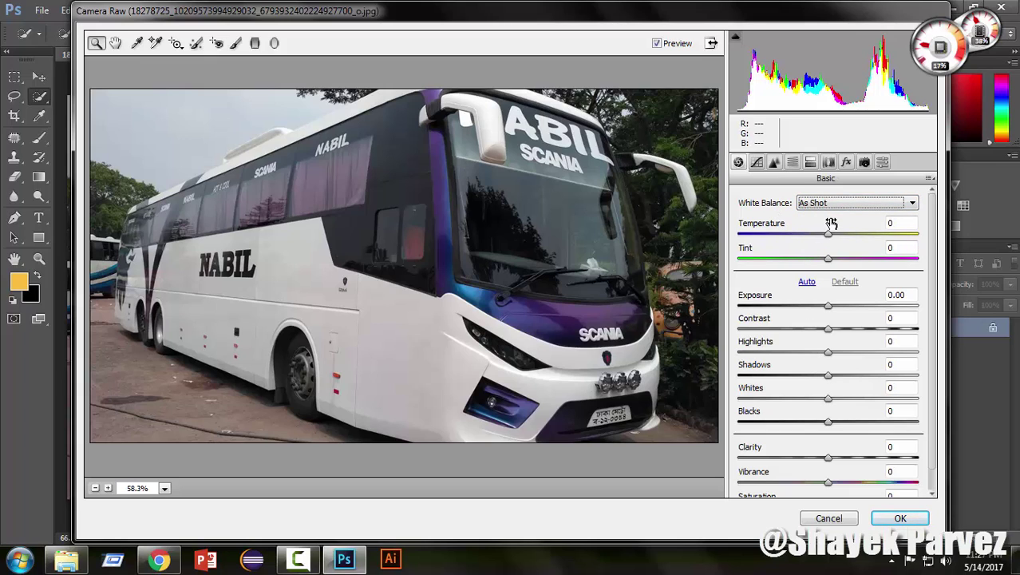
left_click(835, 203)
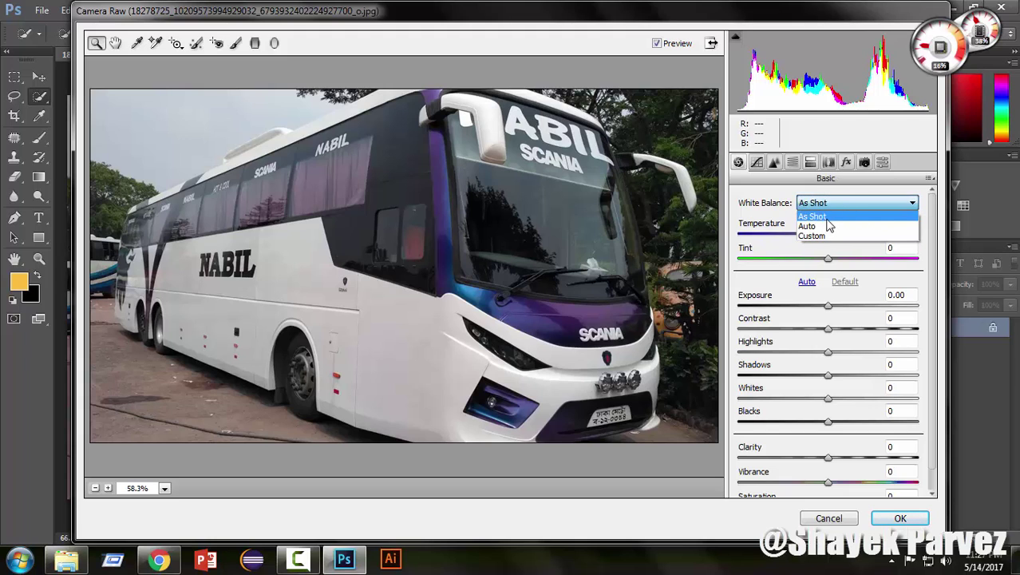
left_click(818, 227)
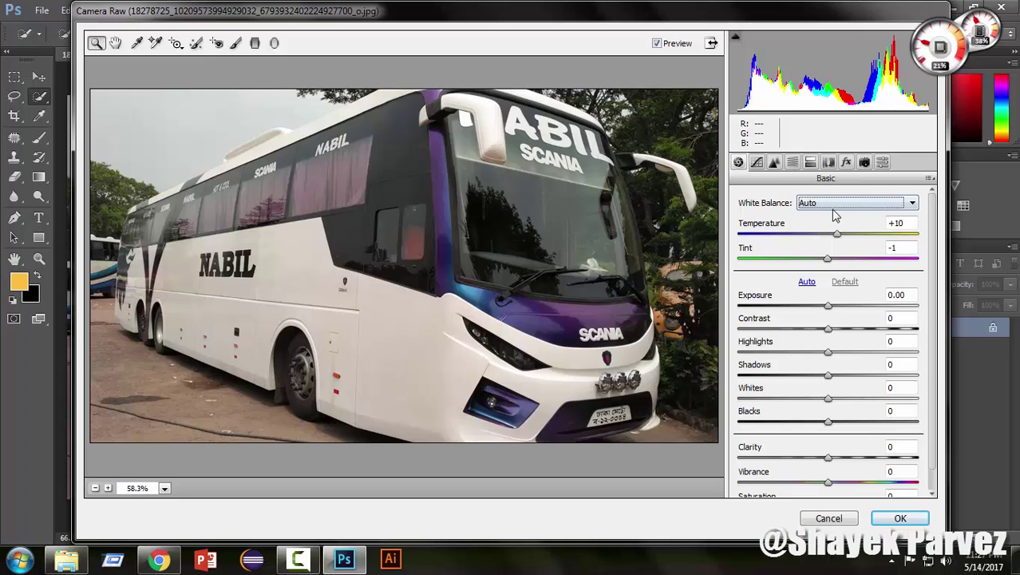
left_click(831, 204)
left_click(810, 216)
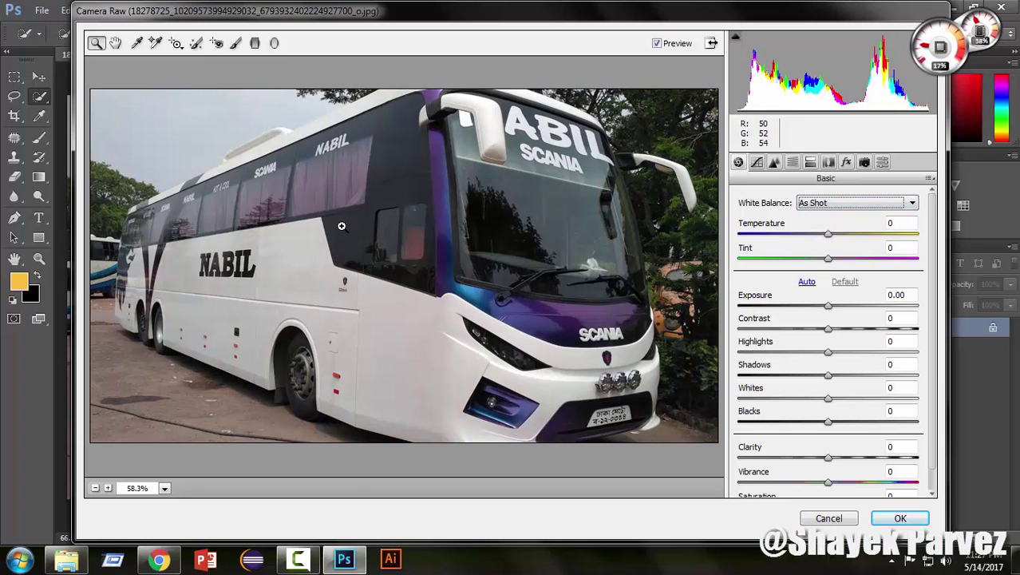
left_click(830, 204)
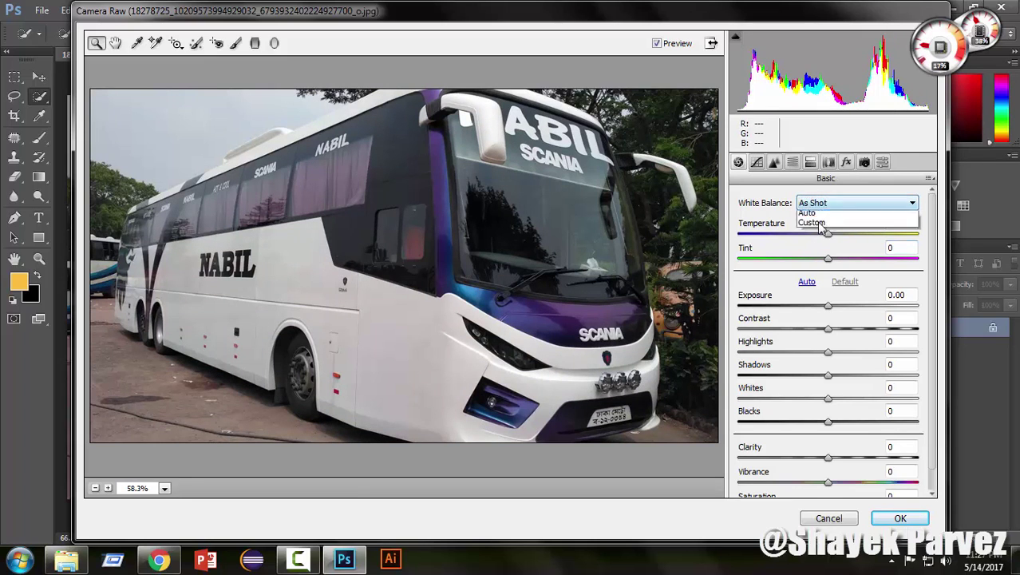
left_click(814, 227)
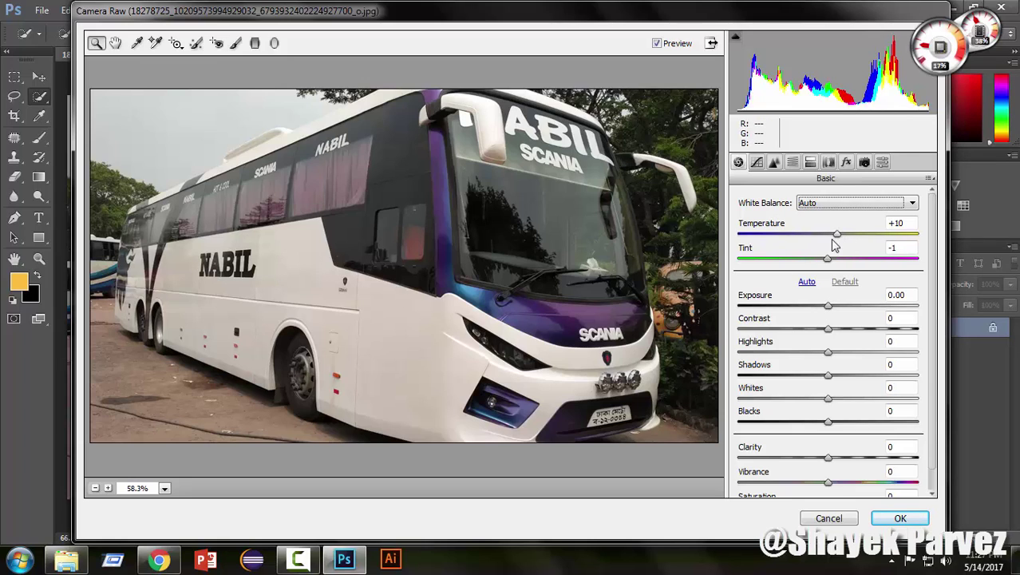
Set Temperature to +50 and Tint to +24 for a warm, pinkish tone.
left_click_drag(837, 237, 891, 237)
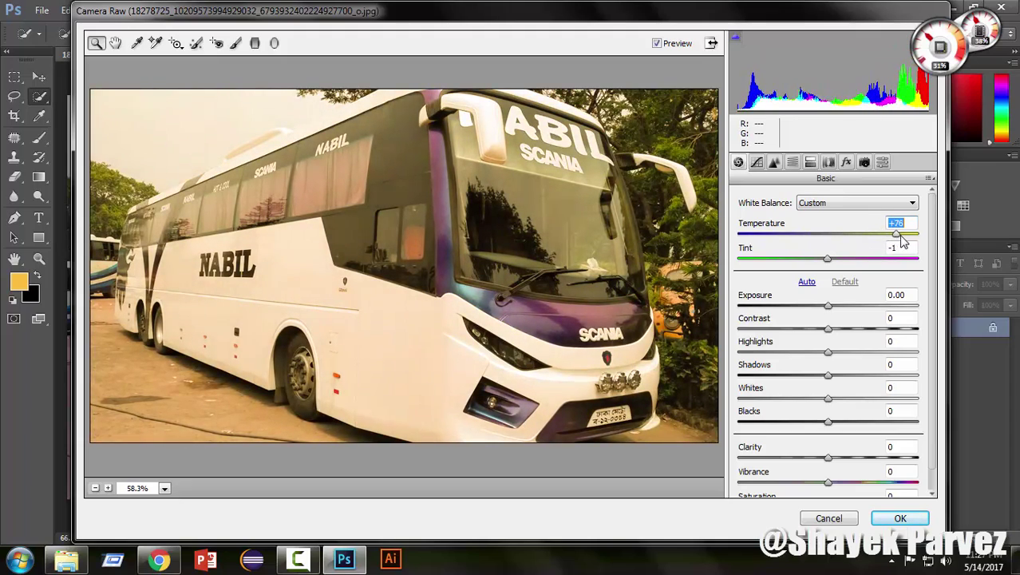
mouse_move(892, 243)
left_mouse_down()
mouse_move(855, 242)
mouse_move(872, 237)
left_mouse_up()
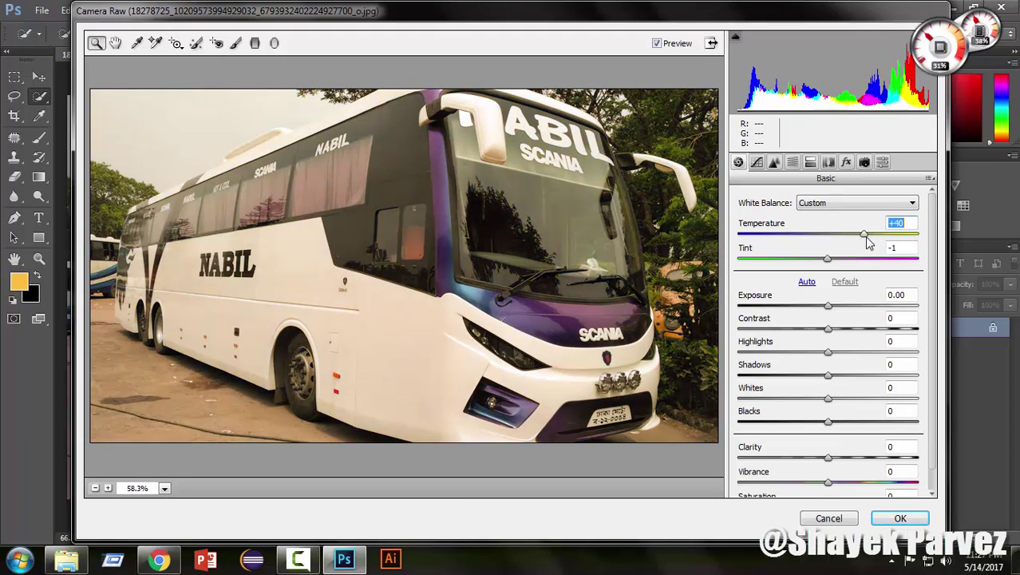
left_click(825, 263)
left_click_drag(826, 265, 853, 266)
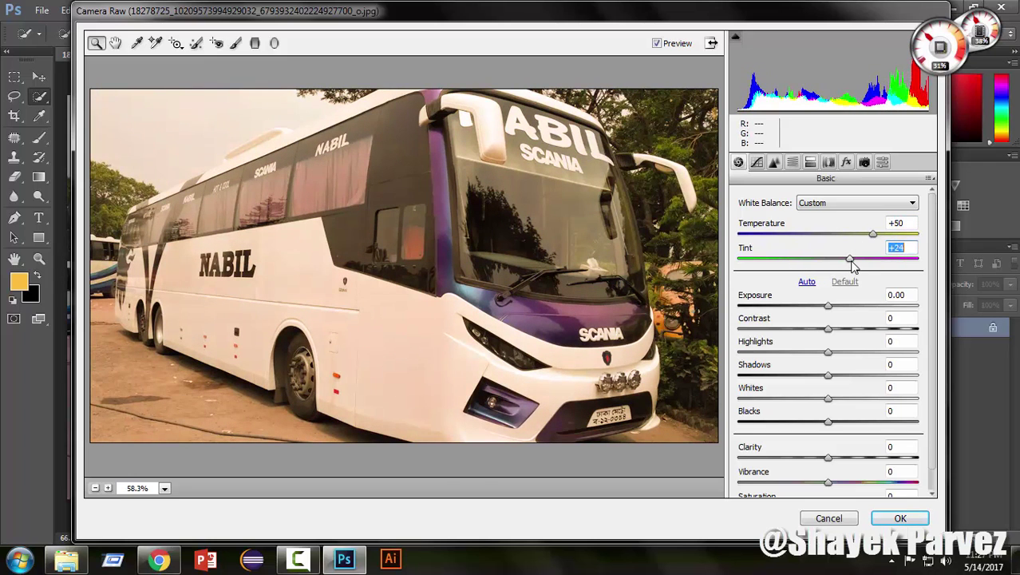
scroll(786, 296, "down", 1)
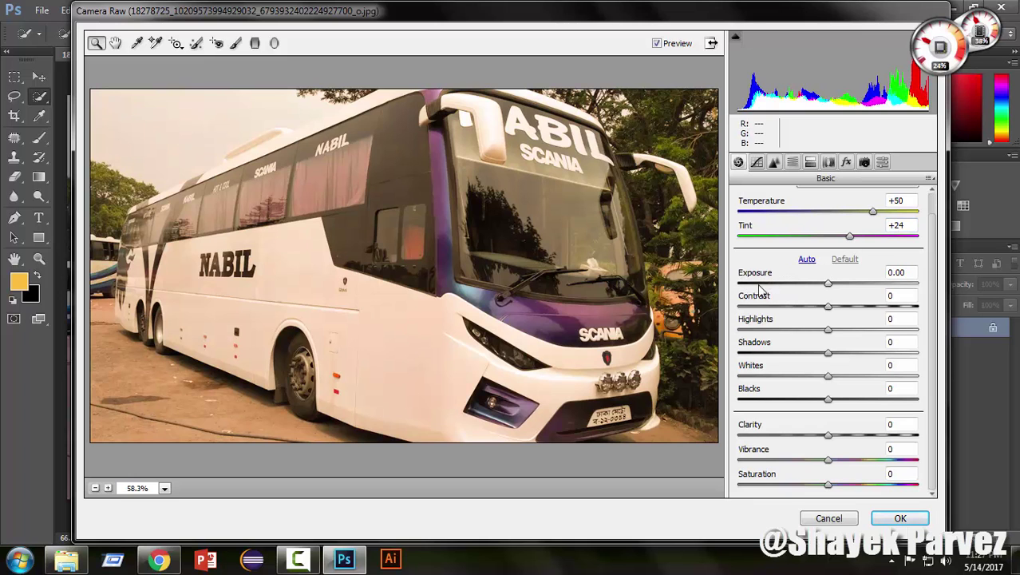
Adjust the Basic panel: Exposure -0.05, Contrast -2 and Vibrance +7.
mouse_move(829, 288)
left_mouse_down()
mouse_move(854, 291)
mouse_move(829, 293)
left_mouse_up()
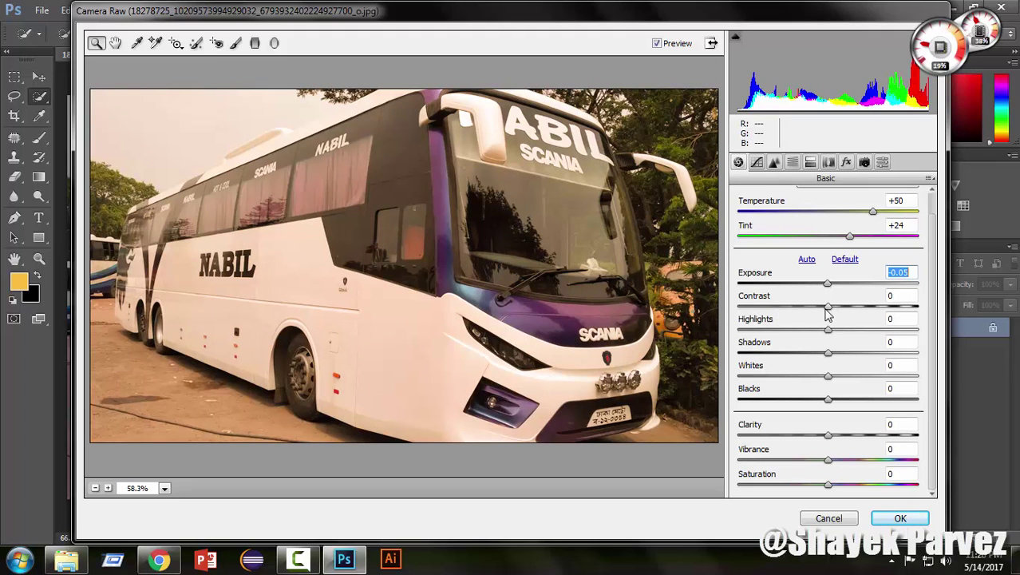
left_click_drag(830, 309, 823, 311)
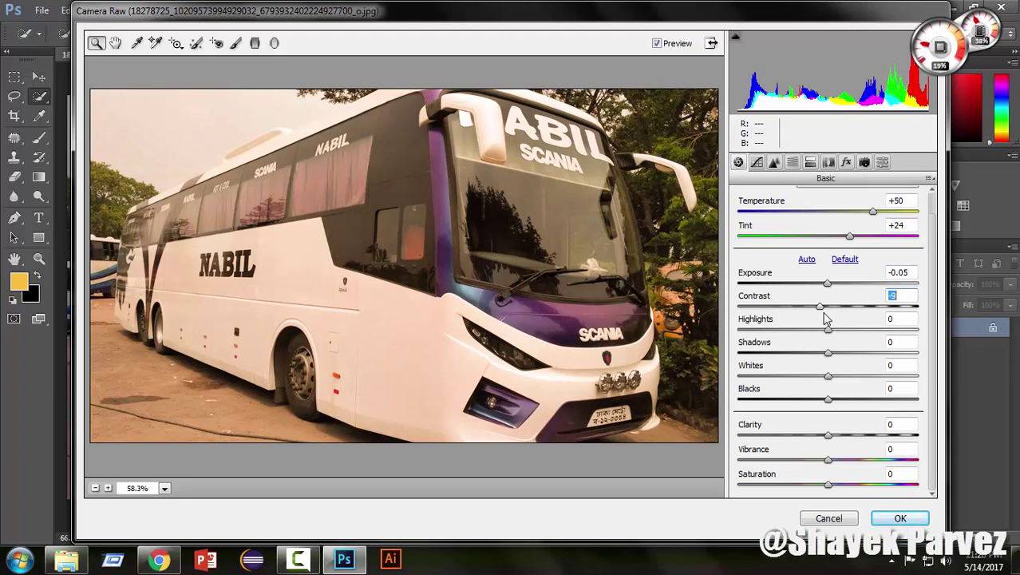
left_click(826, 318)
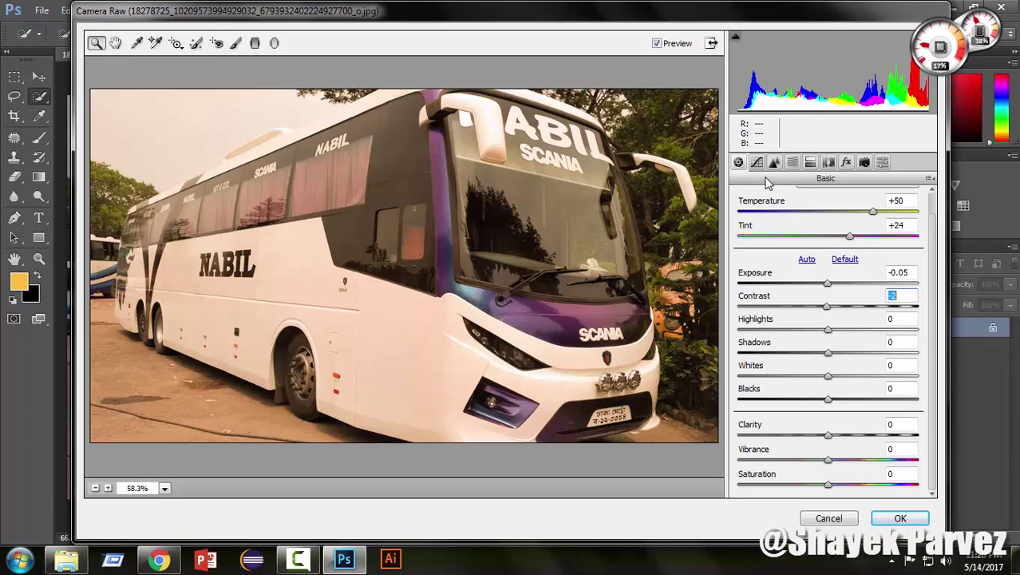
scroll(844, 335, "up", 1)
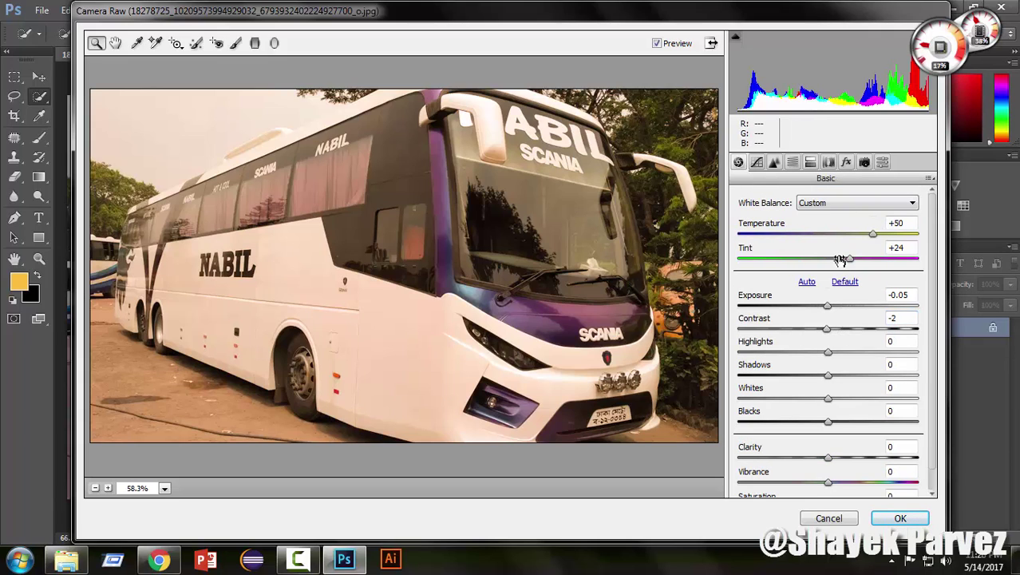
scroll(802, 419, "down", 1)
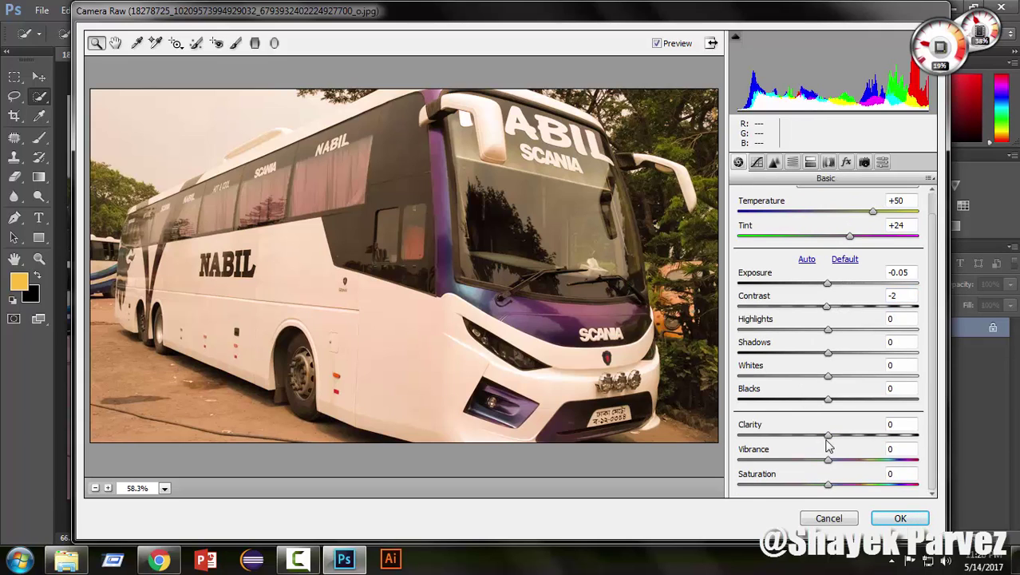
mouse_move(829, 465)
left_mouse_down()
mouse_move(845, 461)
mouse_move(822, 491)
mouse_move(838, 463)
mouse_move(829, 467)
mouse_move(833, 488)
left_mouse_up()
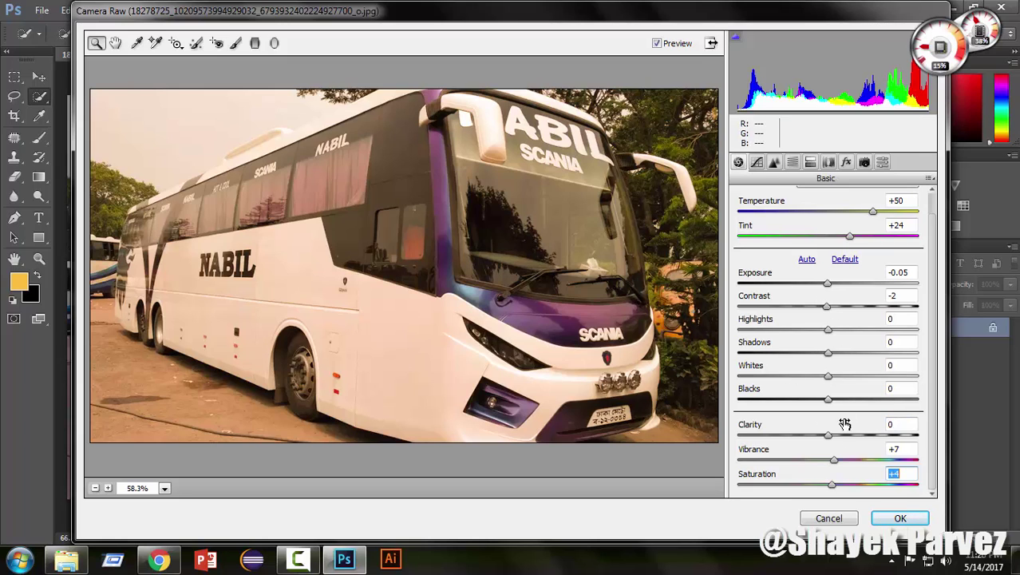
scroll(793, 269, "up", 1)
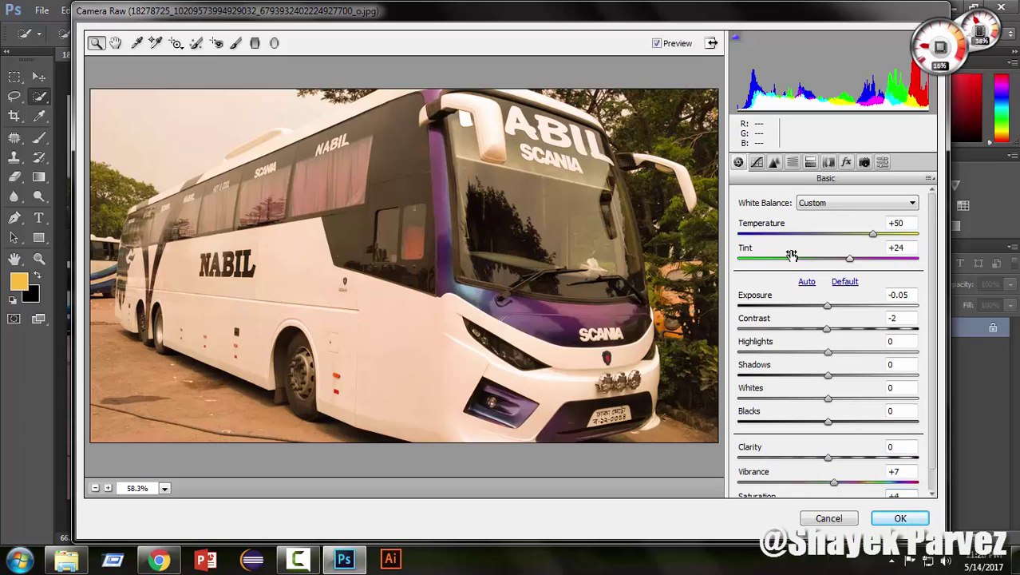
Test the Tone Curve split points and Highlights, reset Highlights to 0, then view Detail settings.
left_click(757, 164)
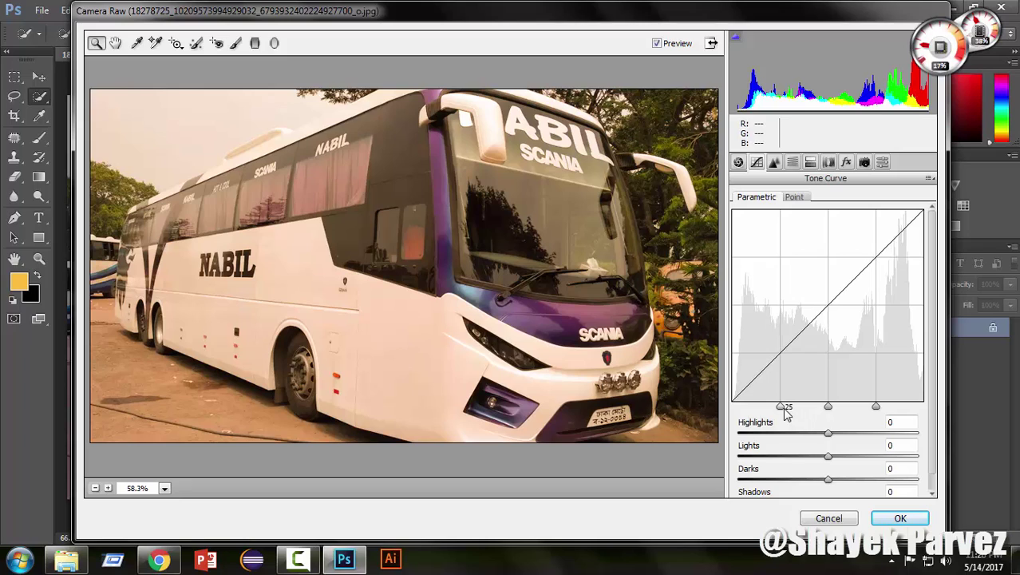
mouse_move(782, 407)
left_mouse_down()
mouse_move(774, 414)
mouse_move(782, 407)
left_mouse_up()
left_click_drag(828, 408, 831, 408)
scroll(830, 439, "down", 1)
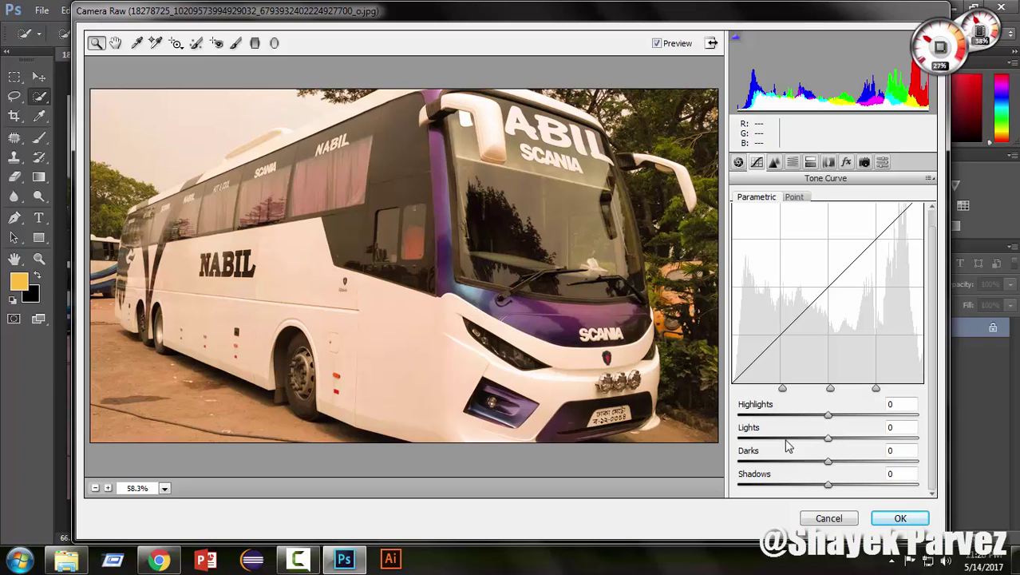
mouse_move(830, 416)
left_mouse_down()
mouse_move(860, 417)
mouse_move(766, 416)
left_mouse_up()
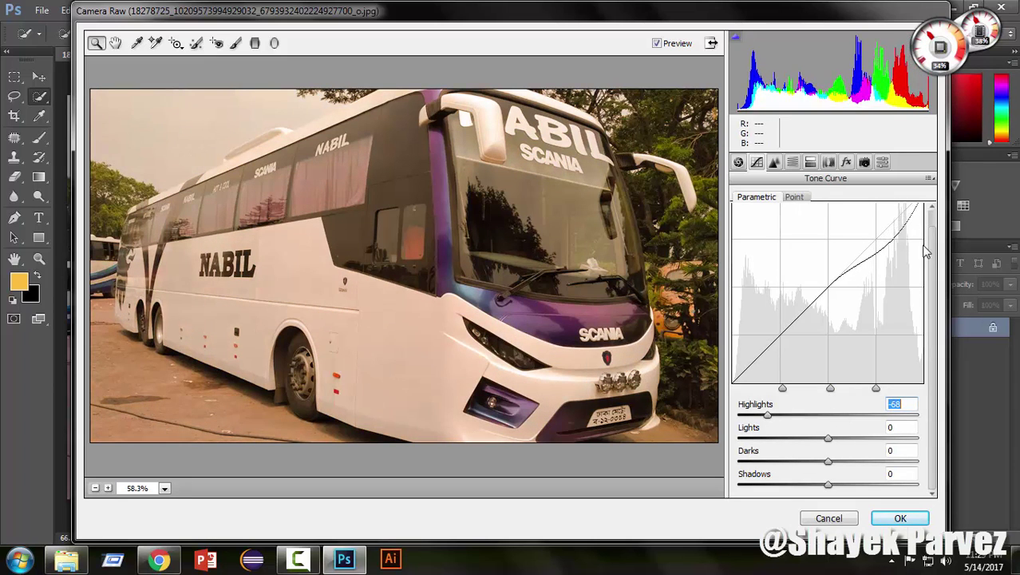
left_click(832, 416)
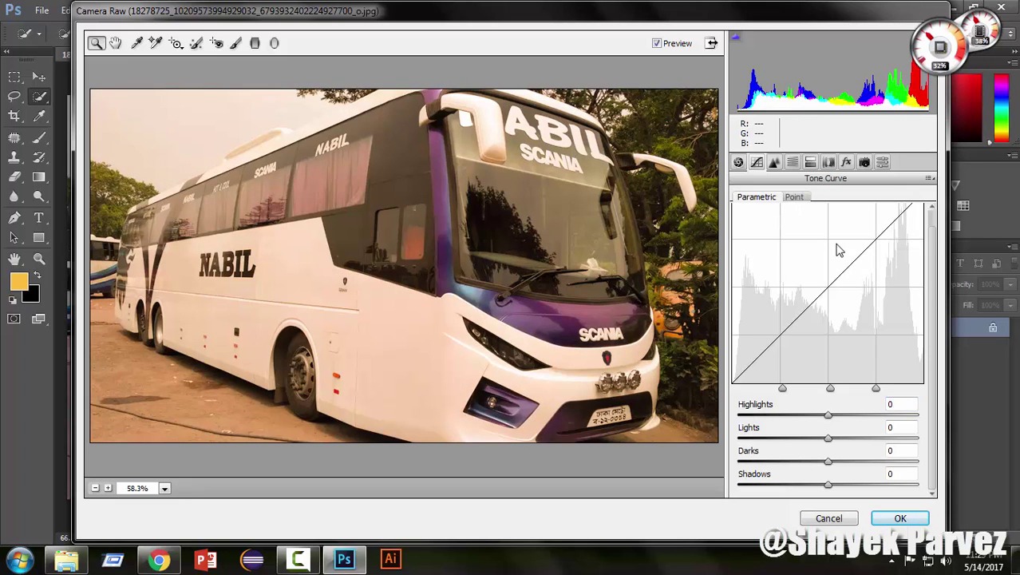
left_click(774, 162)
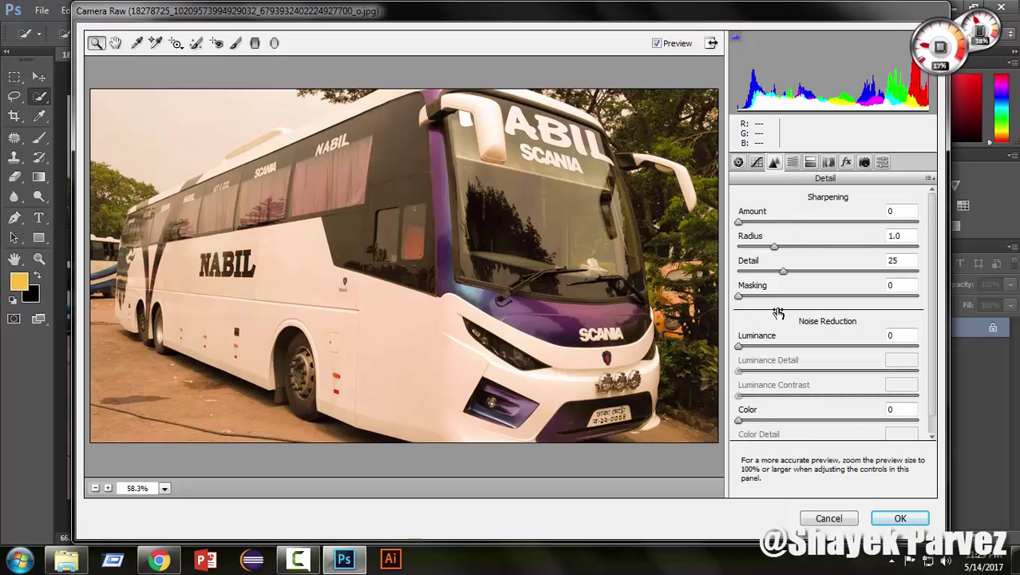
Browse the HSL/Grayscale, Lens Corrections and Split Toning tabs, then return to Basic.
scroll(773, 351, "down", 1)
scroll(774, 335, "up", 1)
left_click(793, 164)
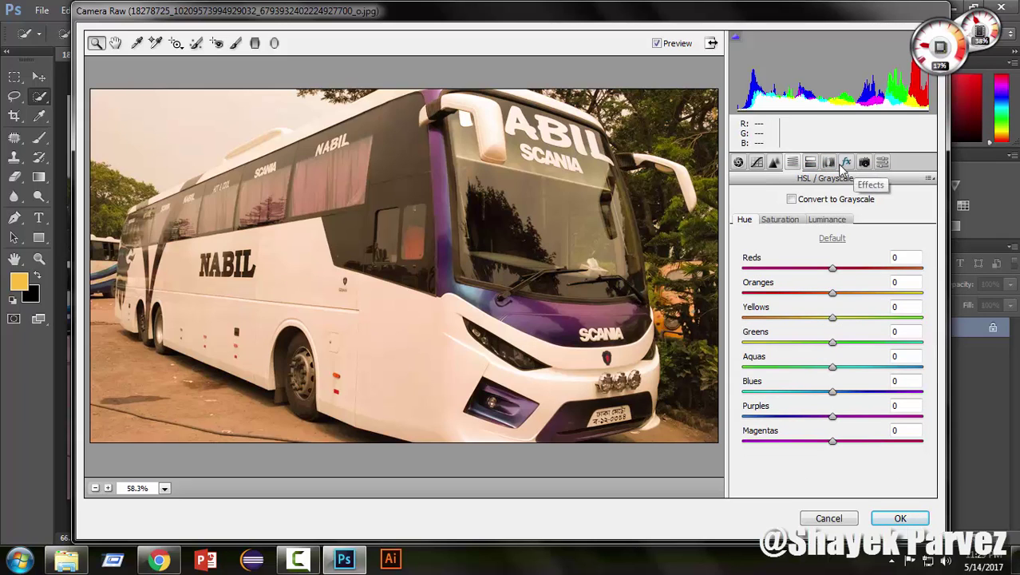
left_click(828, 163)
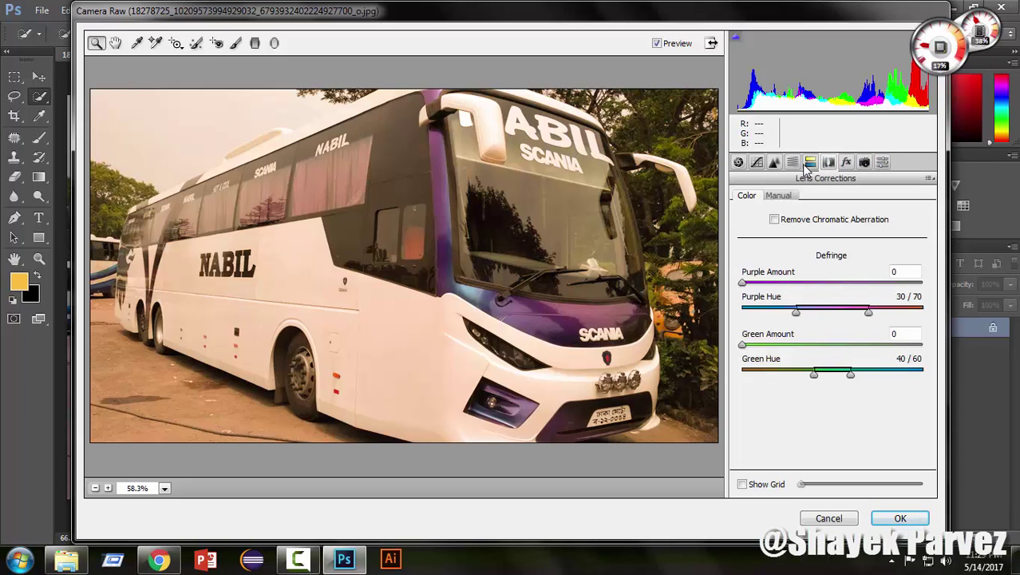
left_click(810, 163)
left_click(739, 163)
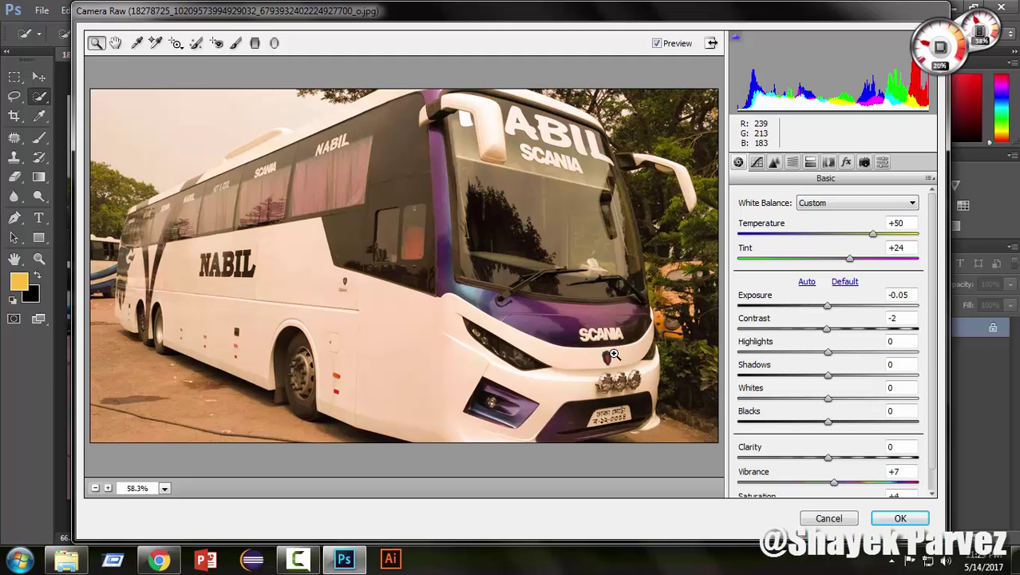
Cancel the Camera Raw Filter so the bus photo keeps its original colours.
left_click(827, 518)
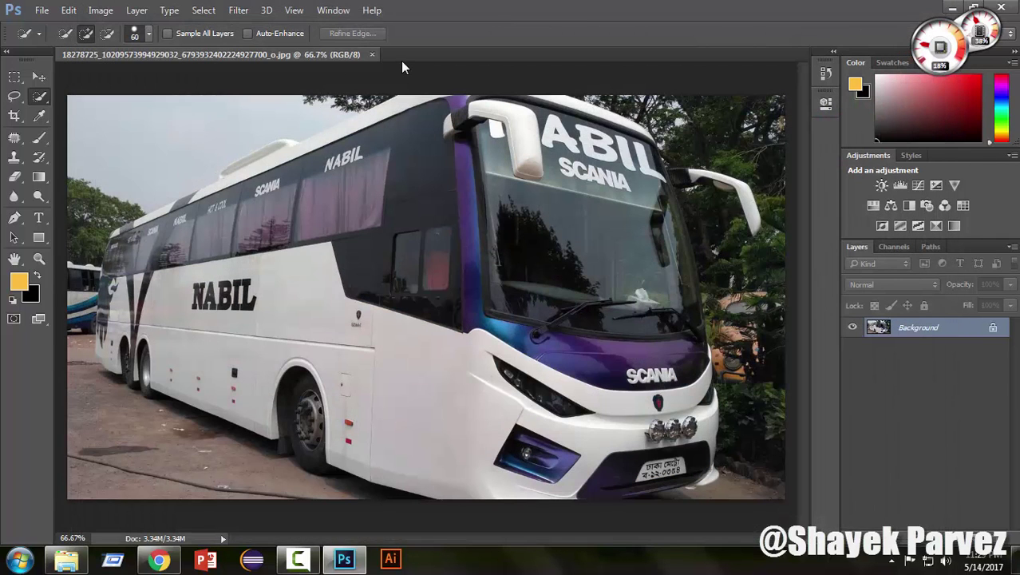